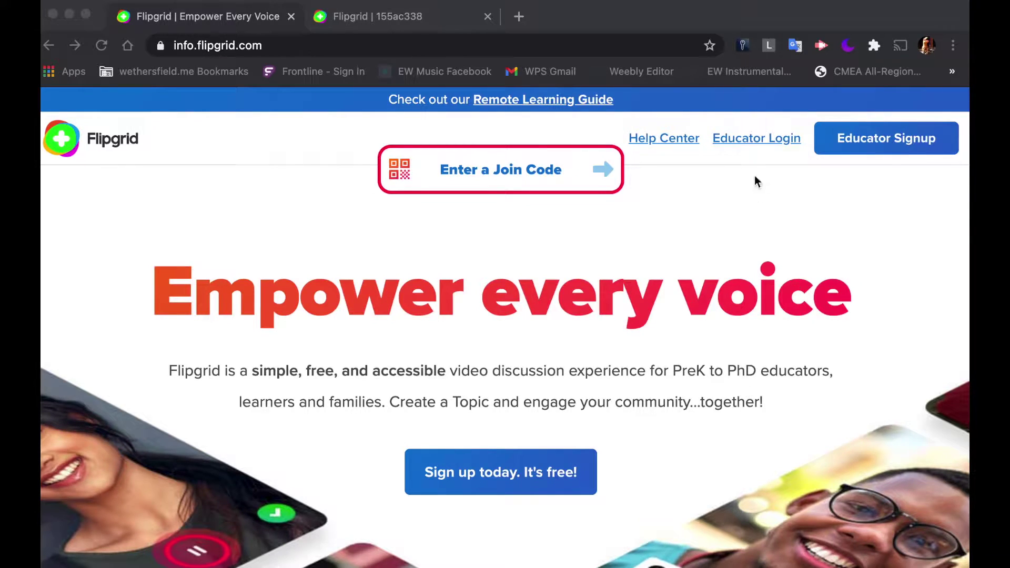
- Sign in to the educator dashboard and scroll over the Discussion page
{"action": "left_click", "coordinate": [741, 139]}
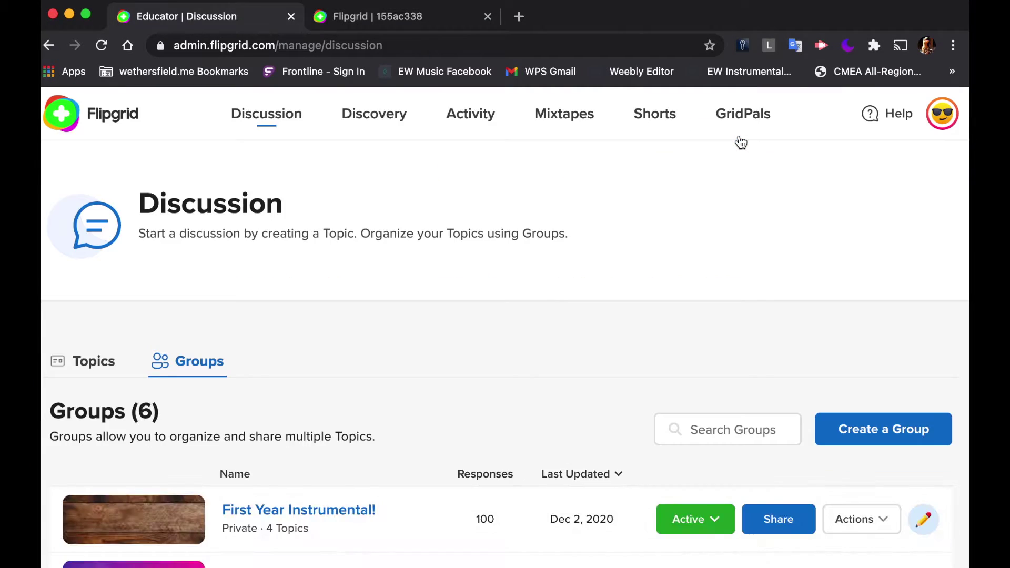
{"action": "scroll", "coordinate": [591, 361], "scroll_direction": "down", "scroll_amount": 5}
{"action": "scroll", "coordinate": [591, 361], "scroll_direction": "up", "scroll_amount": 4}
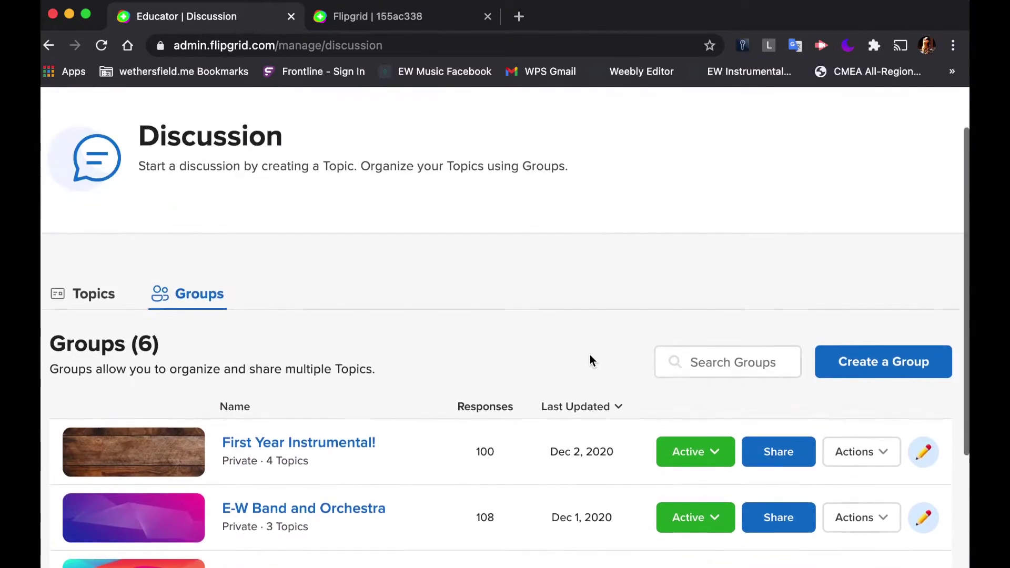
{"action": "scroll", "coordinate": [590, 354], "scroll_direction": "up", "scroll_amount": 2}
- Look at the HOT CROSS BUNS!!! student topic page and the account menu, then return to Discussion
{"action": "left_click", "coordinate": [390, 23]}
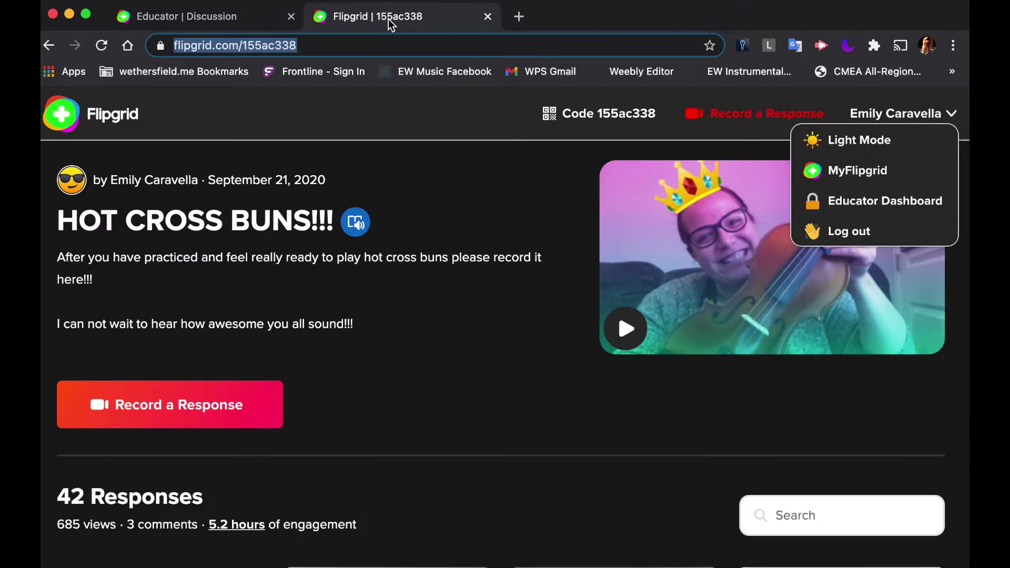
{"action": "left_click", "coordinate": [462, 322]}
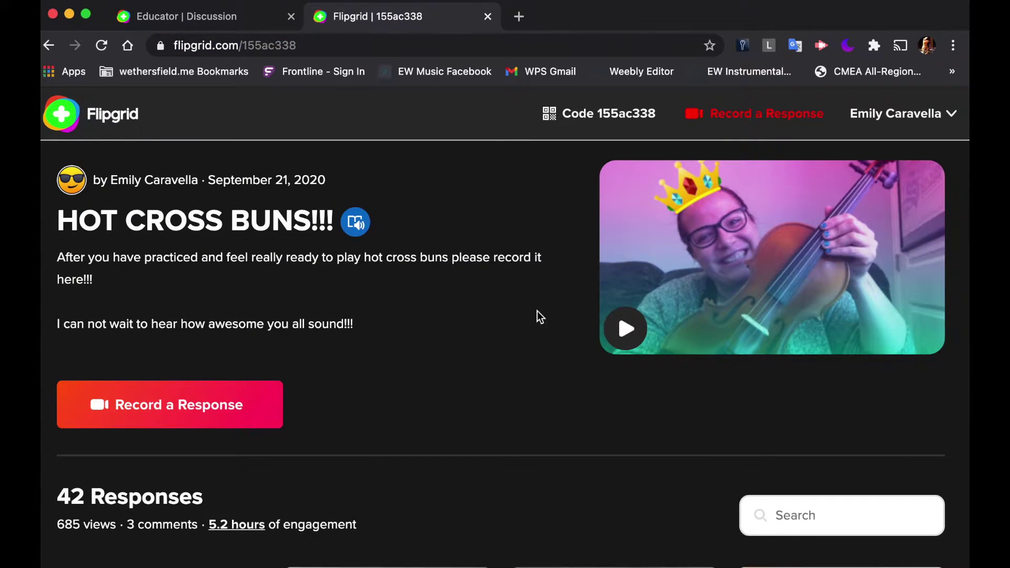
{"action": "left_click", "coordinate": [891, 116]}
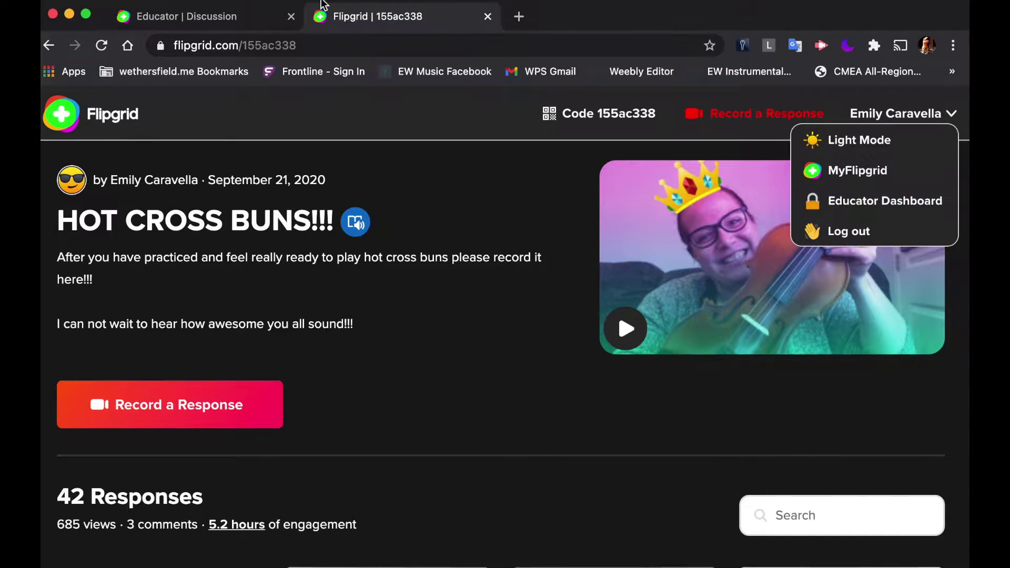
{"action": "left_click", "coordinate": [230, 19]}
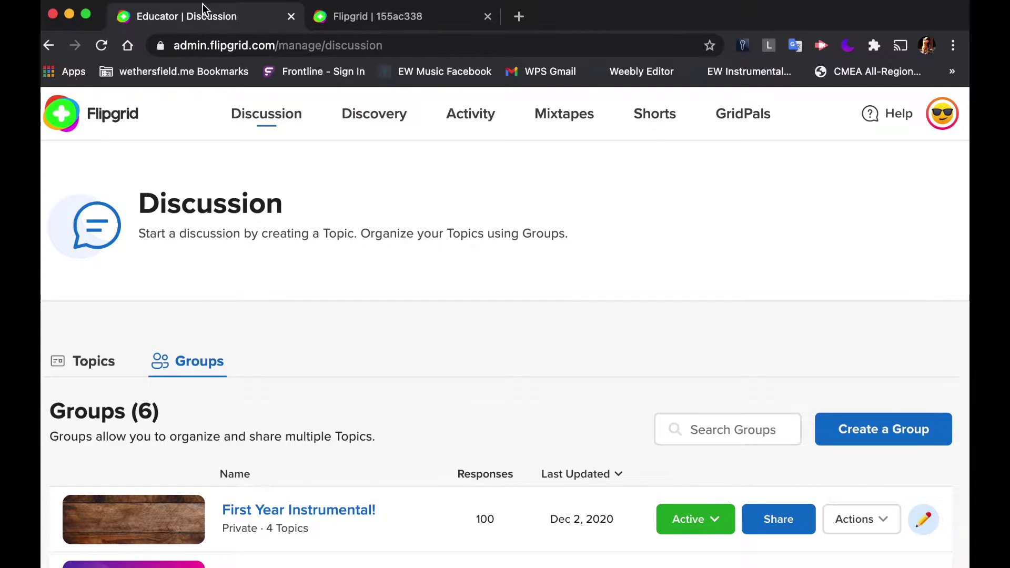
- Scroll through the Groups list on the Discussion page
{"action": "scroll", "coordinate": [330, 306], "scroll_direction": "down", "scroll_amount": 5}
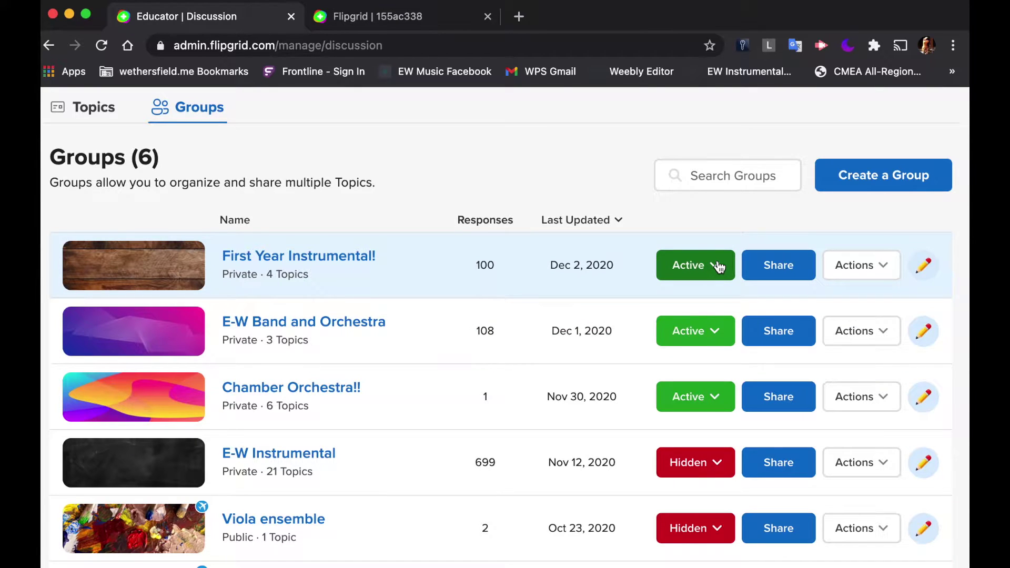
{"action": "scroll", "coordinate": [695, 330], "scroll_direction": "down", "scroll_amount": 3}
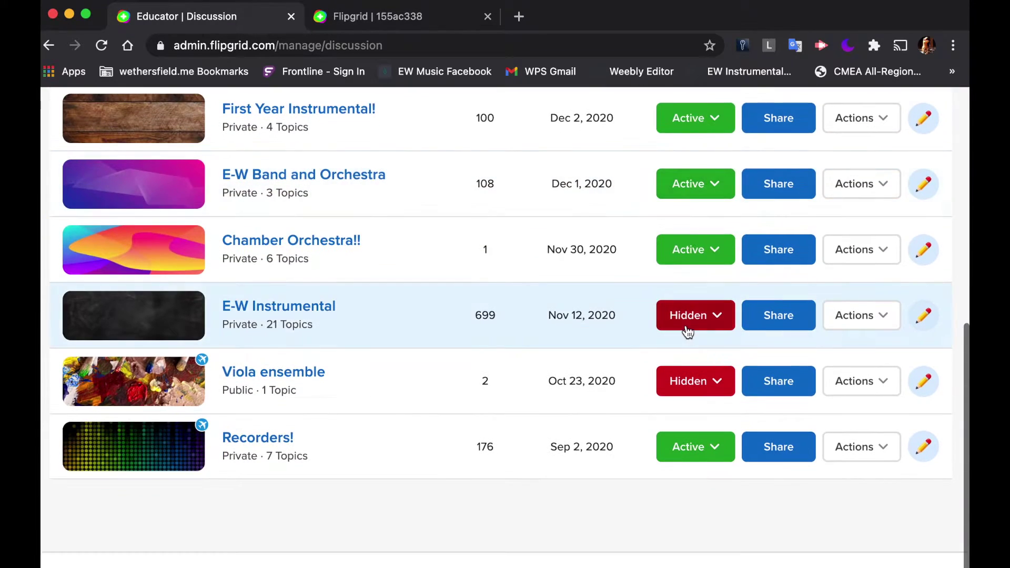
{"action": "scroll", "coordinate": [689, 330], "scroll_direction": "up", "scroll_amount": 3}
{"action": "scroll", "coordinate": [693, 326], "scroll_direction": "up", "scroll_amount": 1}
- Open Create a Group and leave the group name empty, then cancel back to the six groups
{"action": "left_click", "coordinate": [846, 249]}
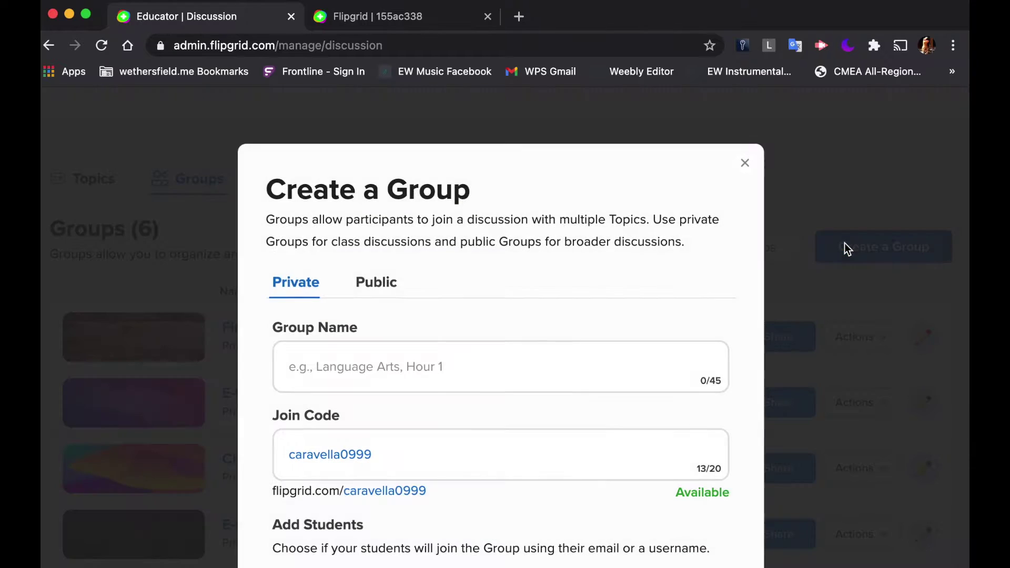
{"action": "scroll", "coordinate": [539, 316], "scroll_direction": "down", "scroll_amount": 3}
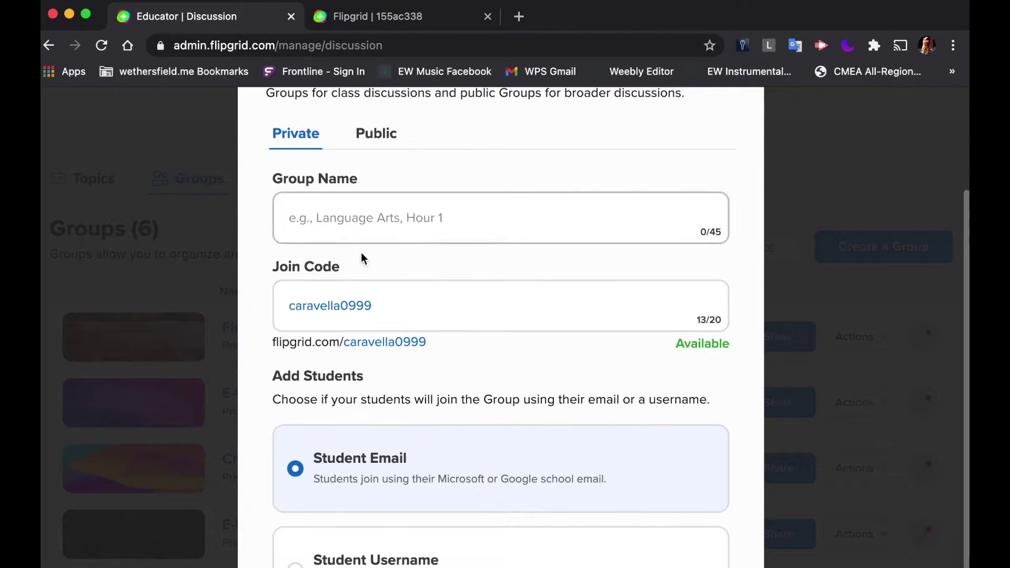
{"action": "left_click", "coordinate": [359, 220]}
{"action": "scroll", "coordinate": [359, 220], "scroll_direction": "down", "scroll_amount": 2}
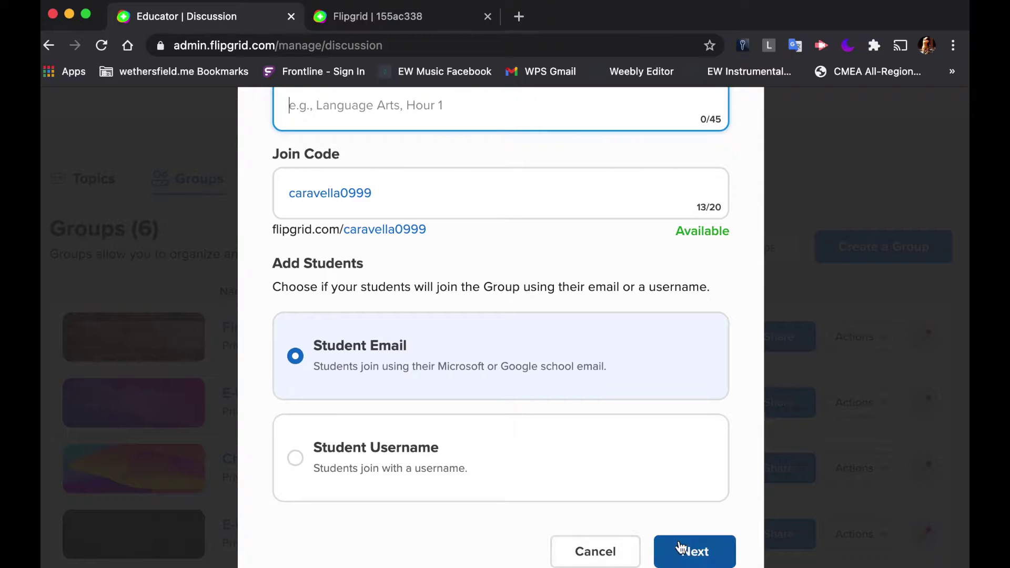
{"action": "left_click", "coordinate": [615, 553]}
{"action": "scroll", "coordinate": [420, 424], "scroll_direction": "up", "scroll_amount": 2}
- Open the First Year Instrumental! group and scroll through its topics
{"action": "scroll", "coordinate": [419, 425], "scroll_direction": "down", "scroll_amount": 2}
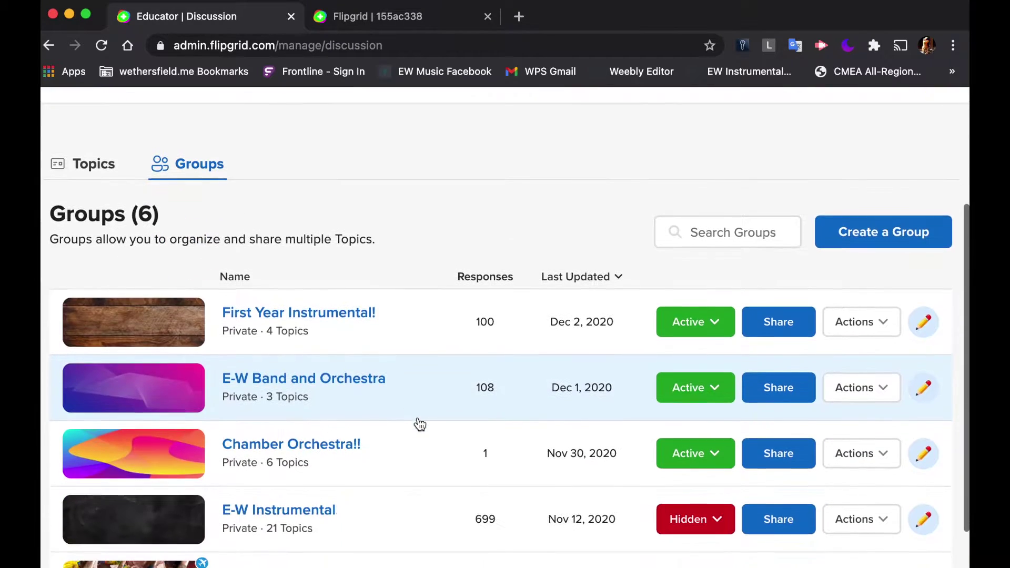
{"action": "left_click", "coordinate": [315, 316]}
{"action": "scroll", "coordinate": [315, 316], "scroll_direction": "down", "scroll_amount": 3}
{"action": "scroll", "coordinate": [314, 316], "scroll_direction": "down", "scroll_amount": 6}
{"action": "scroll", "coordinate": [459, 330], "scroll_direction": "down", "scroll_amount": 1}
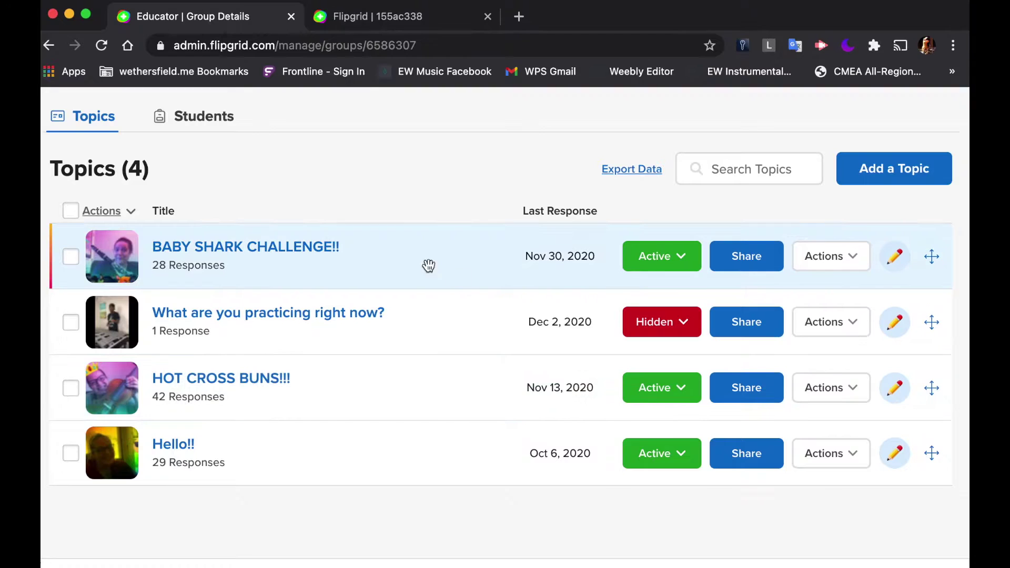
- Check the status menus for BABY SHARK CHALLENGE!! and the Hidden practicing topic, then add a topic
{"action": "left_click", "coordinate": [645, 256]}
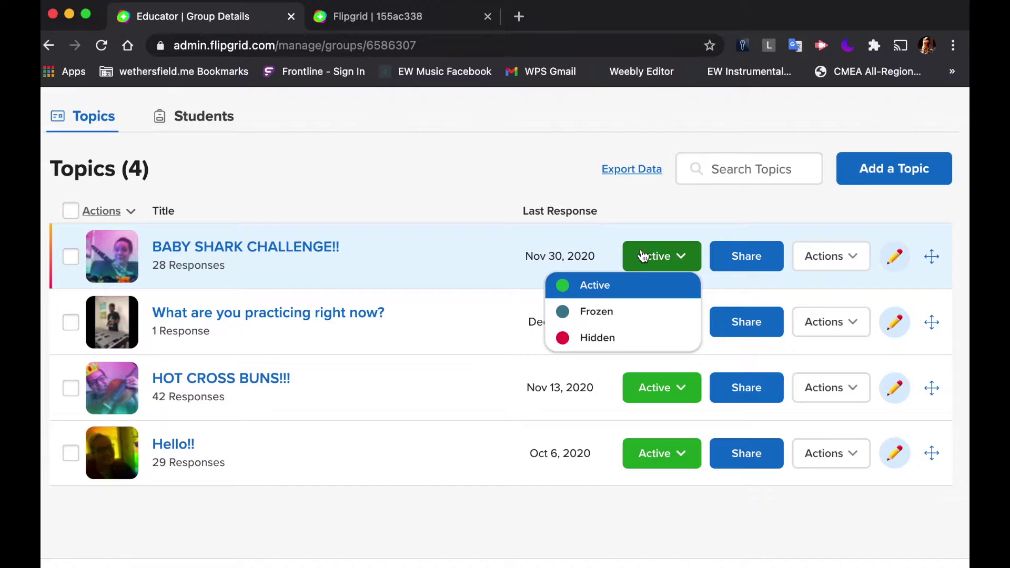
{"action": "key", "text": "Down"}
{"action": "key", "text": "Down"}
{"action": "key", "text": "Return"}
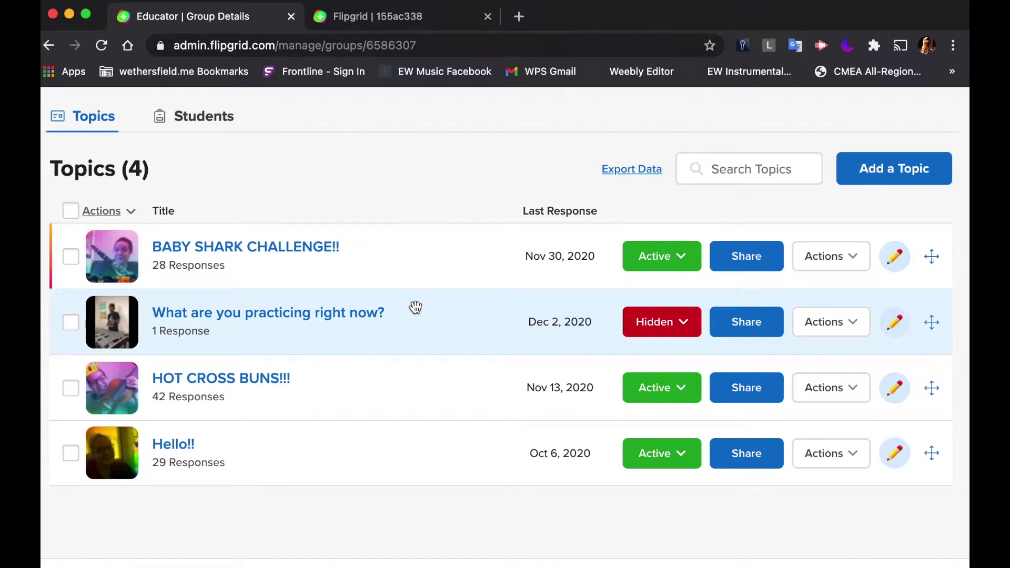
{"action": "left_click", "coordinate": [648, 330]}
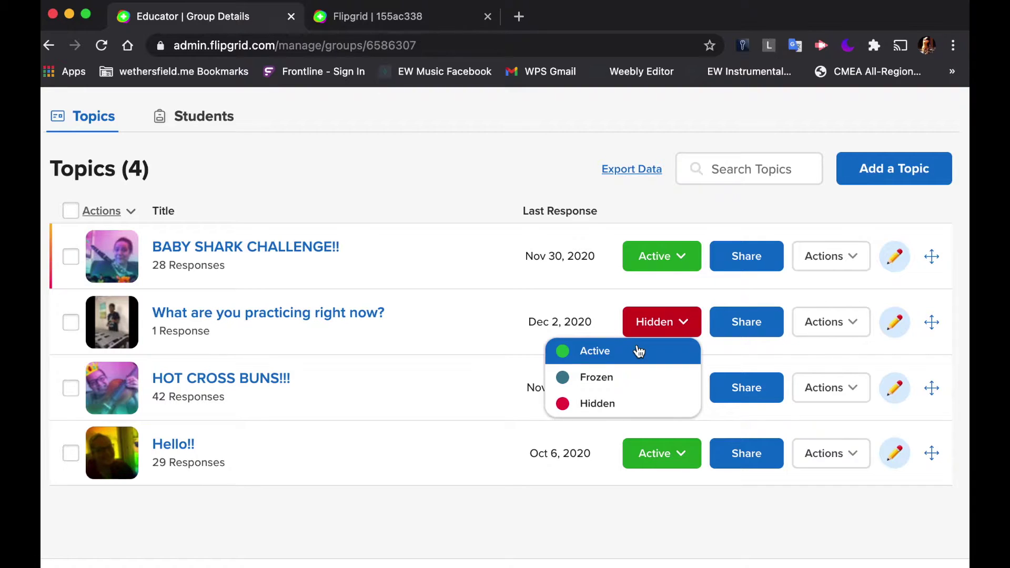
{"action": "left_click", "coordinate": [502, 195]}
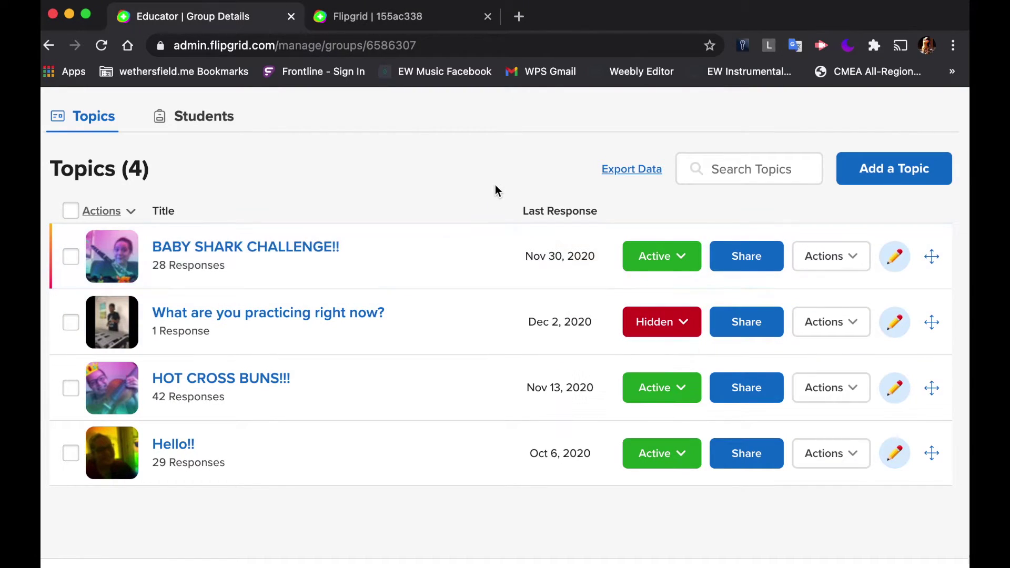
{"action": "left_click", "coordinate": [877, 167]}
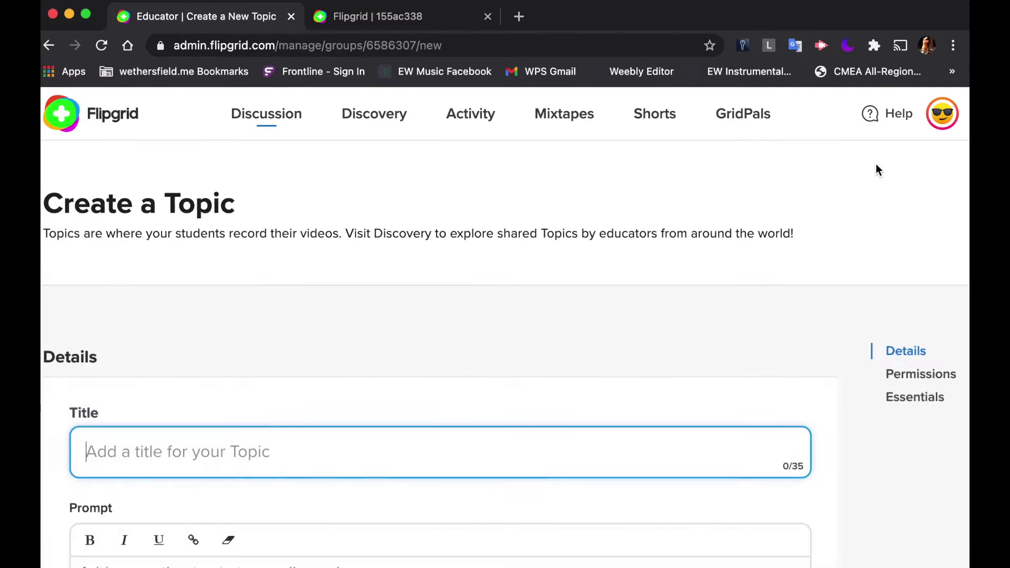
- Scroll the Create a Topic form, try Create Topic with no title, then cancel
{"action": "scroll", "coordinate": [493, 342], "scroll_direction": "down", "scroll_amount": 1}
{"action": "scroll", "coordinate": [492, 339], "scroll_direction": "down", "scroll_amount": 3}
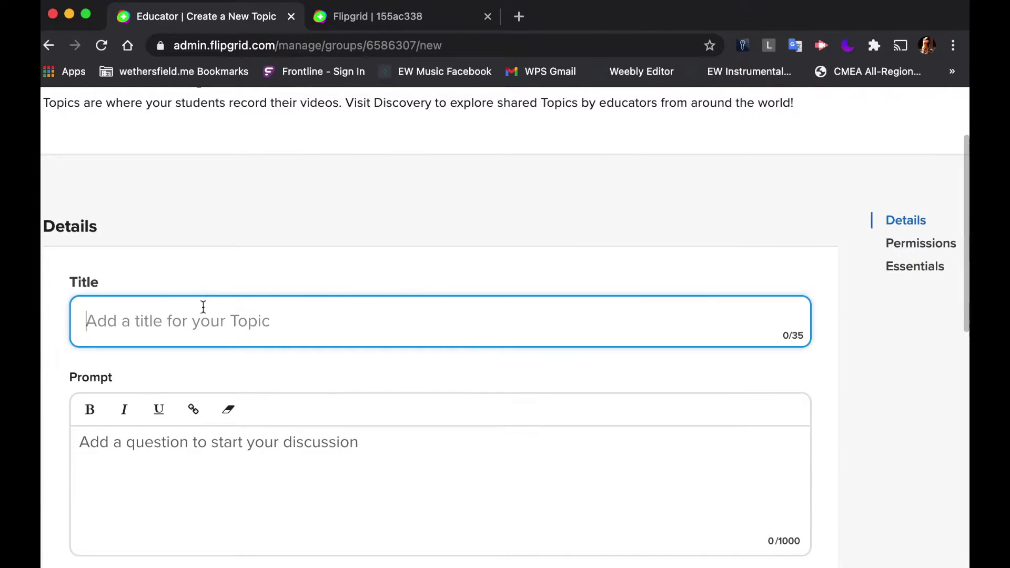
{"action": "scroll", "coordinate": [247, 320], "scroll_direction": "down", "scroll_amount": 1}
{"action": "scroll", "coordinate": [200, 392], "scroll_direction": "down", "scroll_amount": 6}
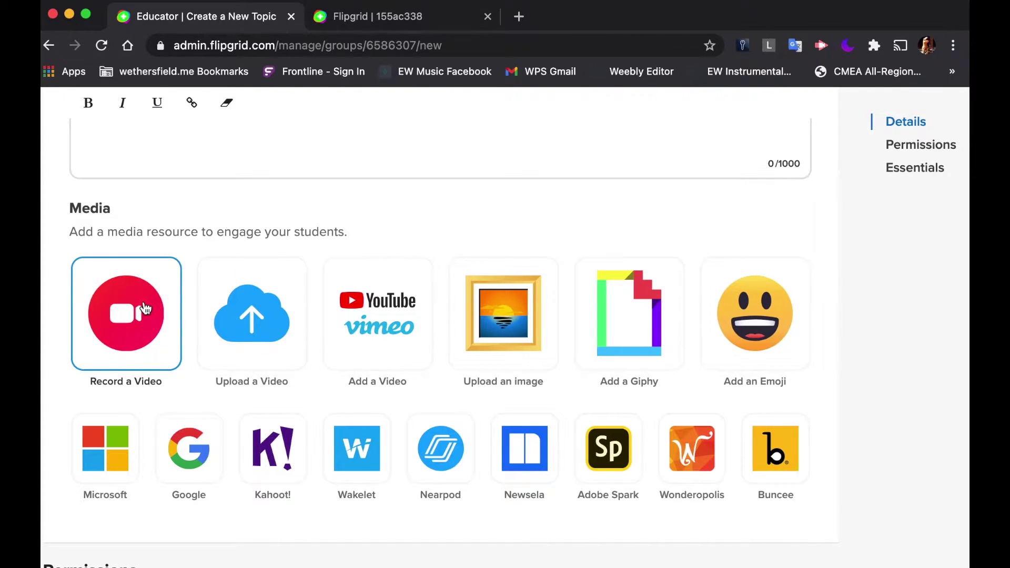
{"action": "scroll", "coordinate": [481, 368], "scroll_direction": "down", "scroll_amount": 5}
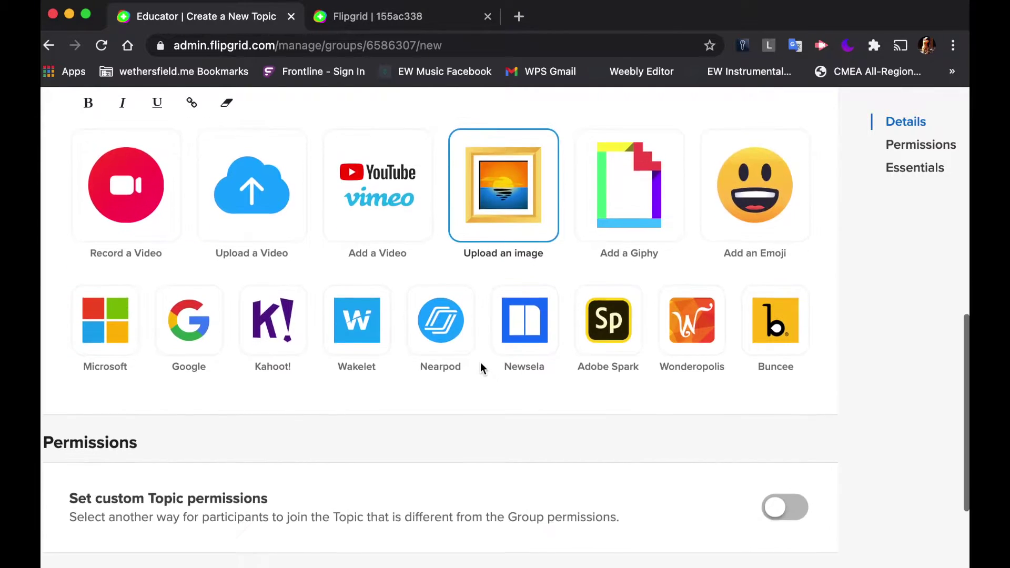
{"action": "scroll", "coordinate": [481, 368], "scroll_direction": "down", "scroll_amount": 5}
{"action": "left_click", "coordinate": [805, 471]}
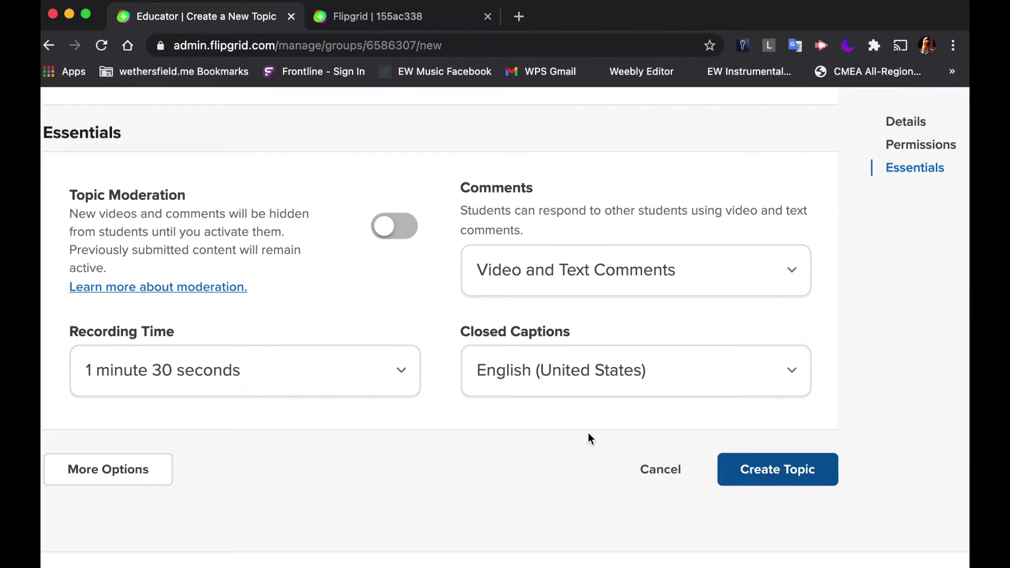
{"action": "scroll", "coordinate": [585, 440], "scroll_direction": "down", "scroll_amount": 10}
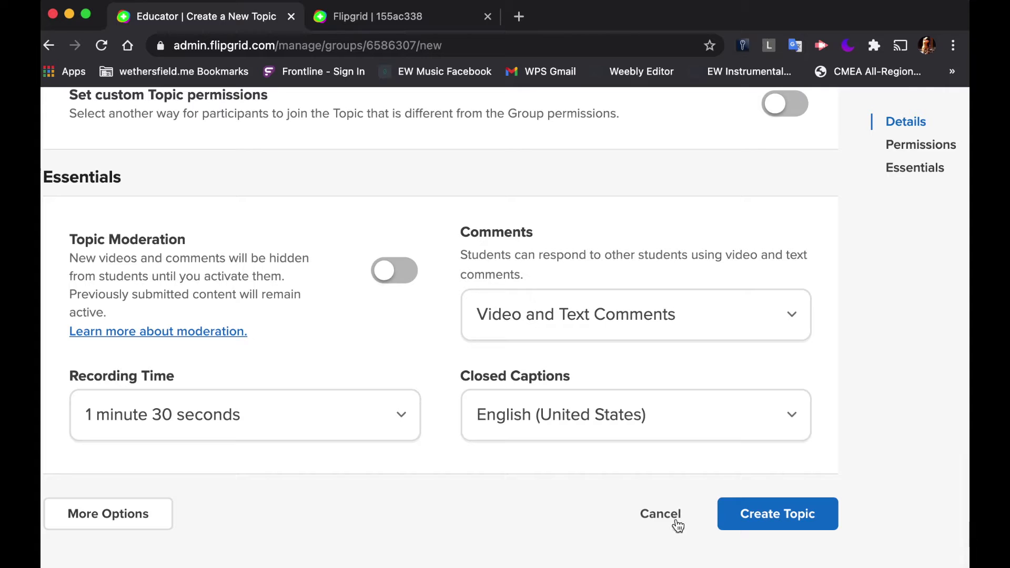
{"action": "left_click", "coordinate": [676, 523]}
{"action": "scroll", "coordinate": [605, 421], "scroll_direction": "down", "scroll_amount": 2}
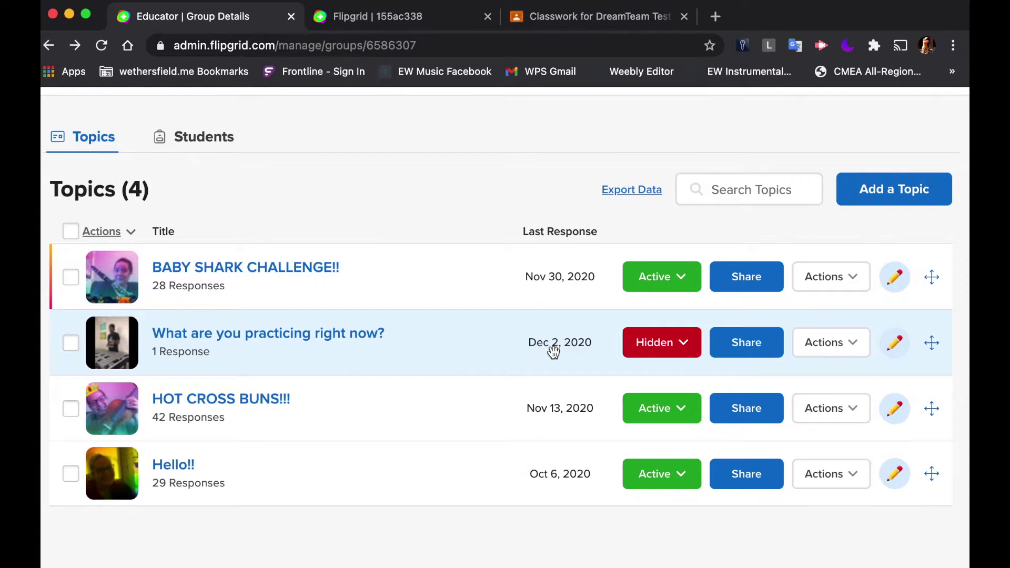
- Open sharing for 'What are you practicing right now?' and copy its join link
{"action": "left_click", "coordinate": [750, 343]}
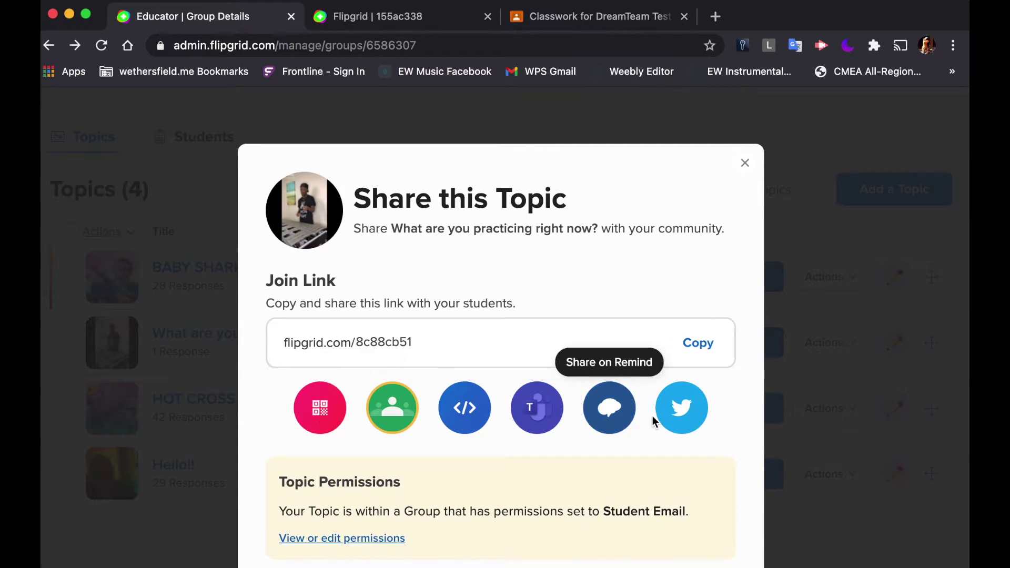
{"action": "left_click", "coordinate": [694, 350]}
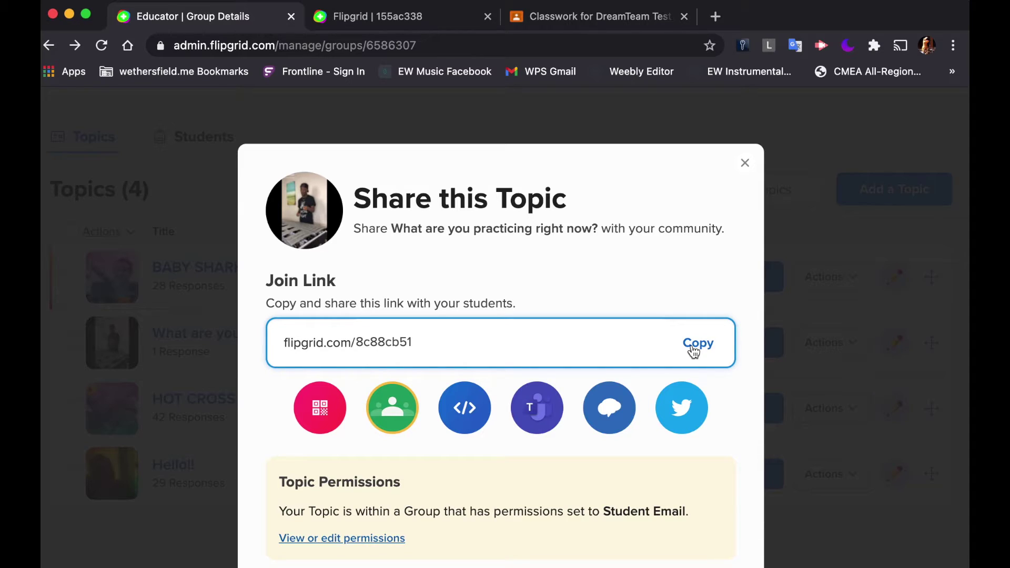
{"action": "left_click", "coordinate": [694, 349]}
- Create a Classroom assignment with the link flipgrid.com/8c88cb51 attached
{"action": "double_click", "coordinate": [400, 323]}
{"action": "left_click", "coordinate": [568, 12]}
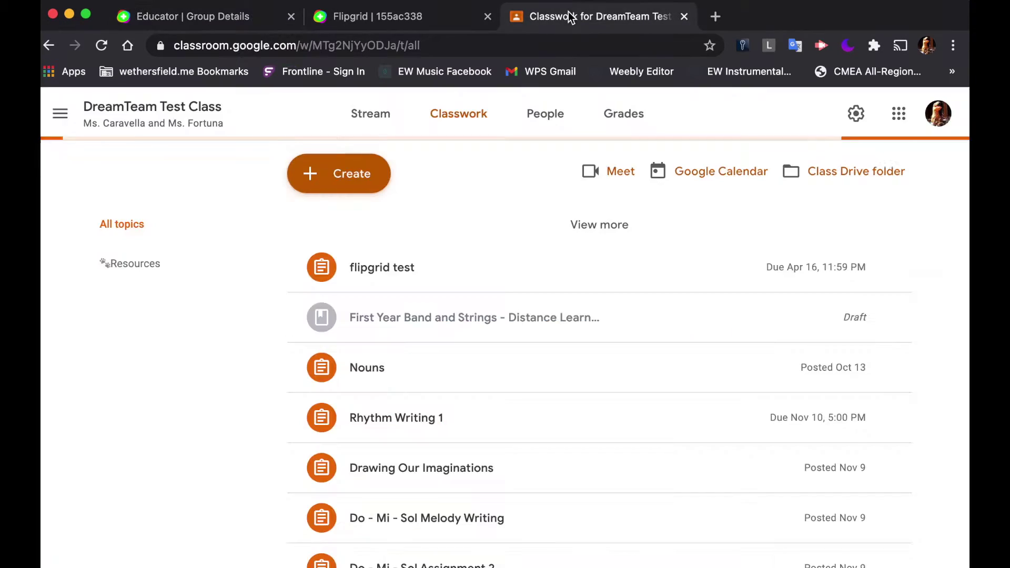
{"action": "left_click", "coordinate": [360, 189]}
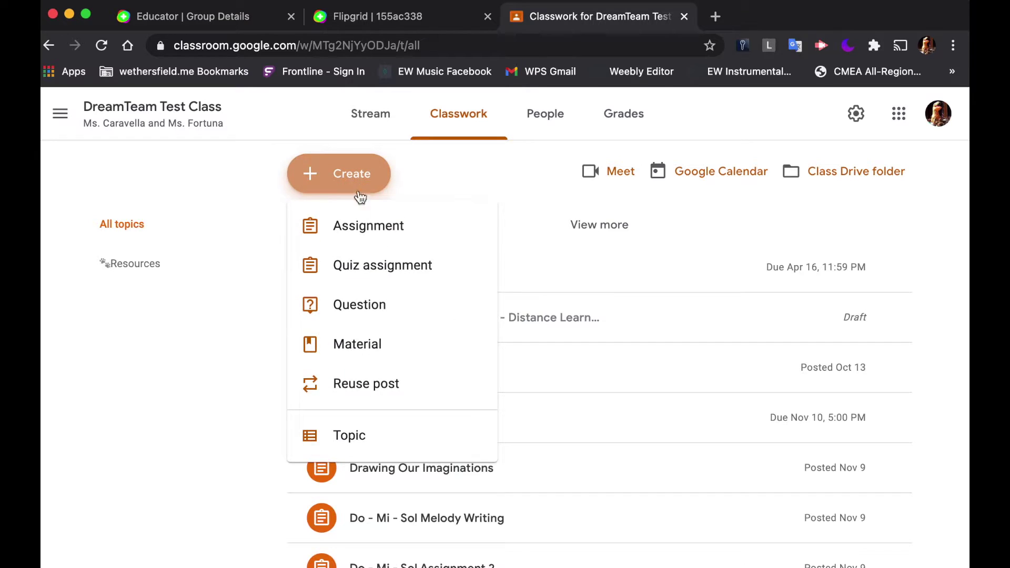
{"action": "left_click", "coordinate": [366, 230]}
{"action": "left_click", "coordinate": [131, 345]}
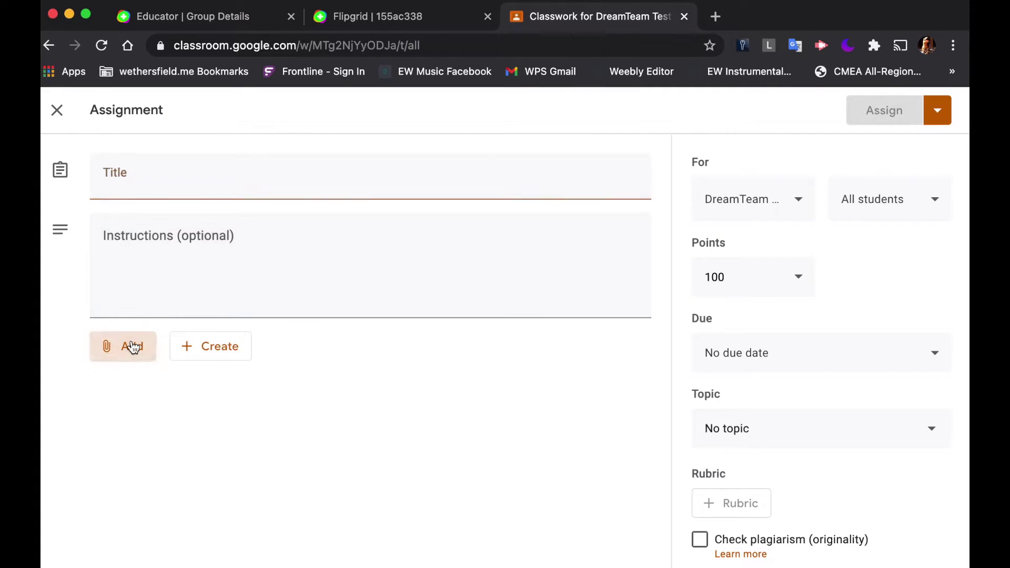
{"action": "left_click", "coordinate": [147, 407]}
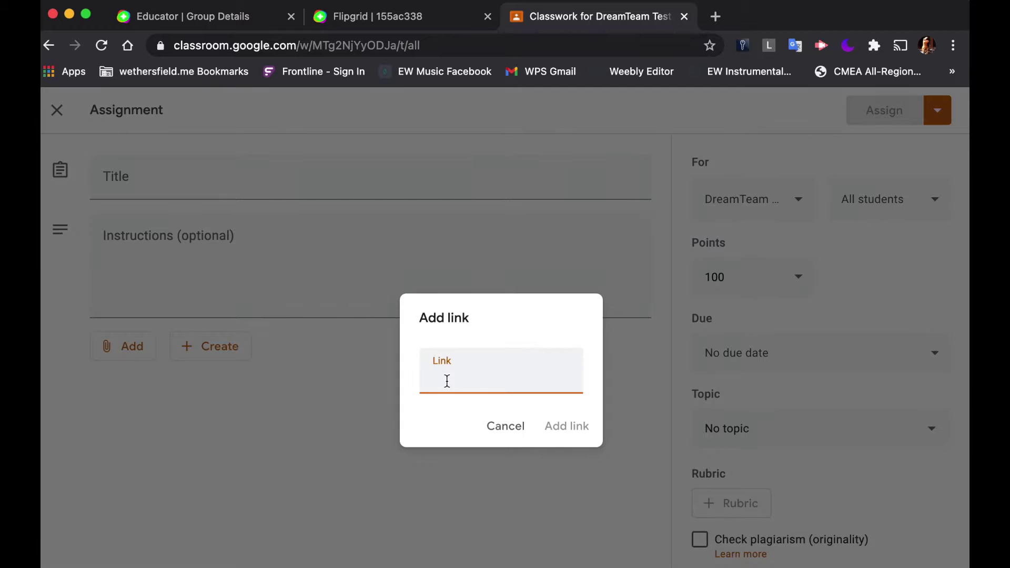
{"action": "key", "text": "super+v"}
{"action": "left_click", "coordinate": [567, 425]}
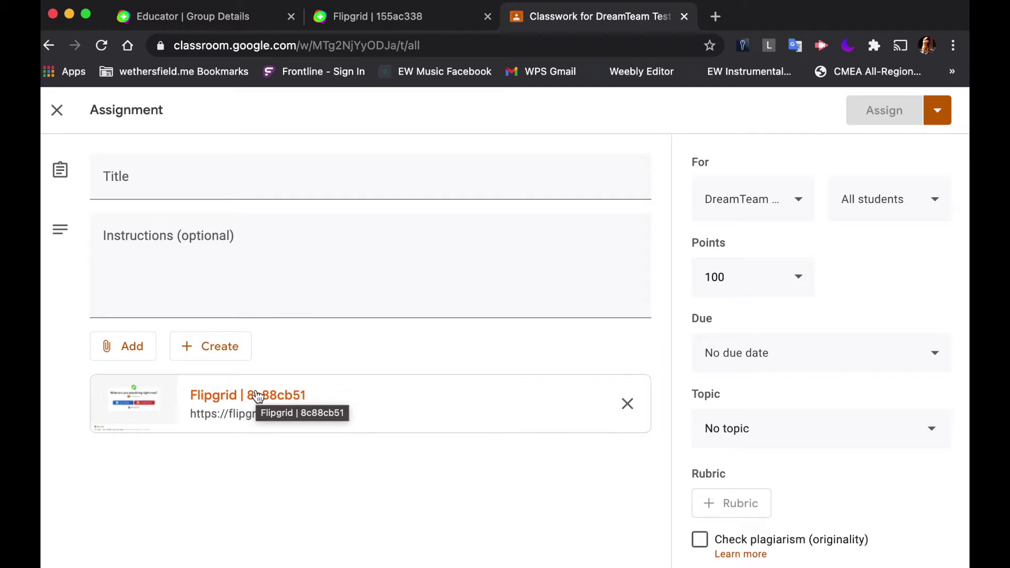
- Compare the student Flipgrid topic page with the Classroom assignment, then return to the educator tab
{"action": "left_click", "coordinate": [371, 24]}
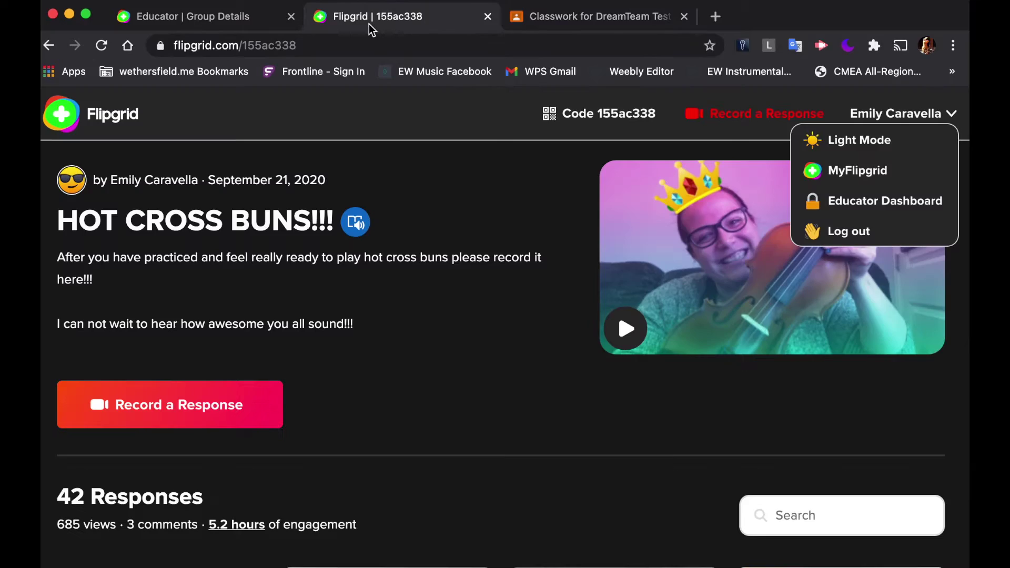
{"action": "left_click", "coordinate": [597, 23]}
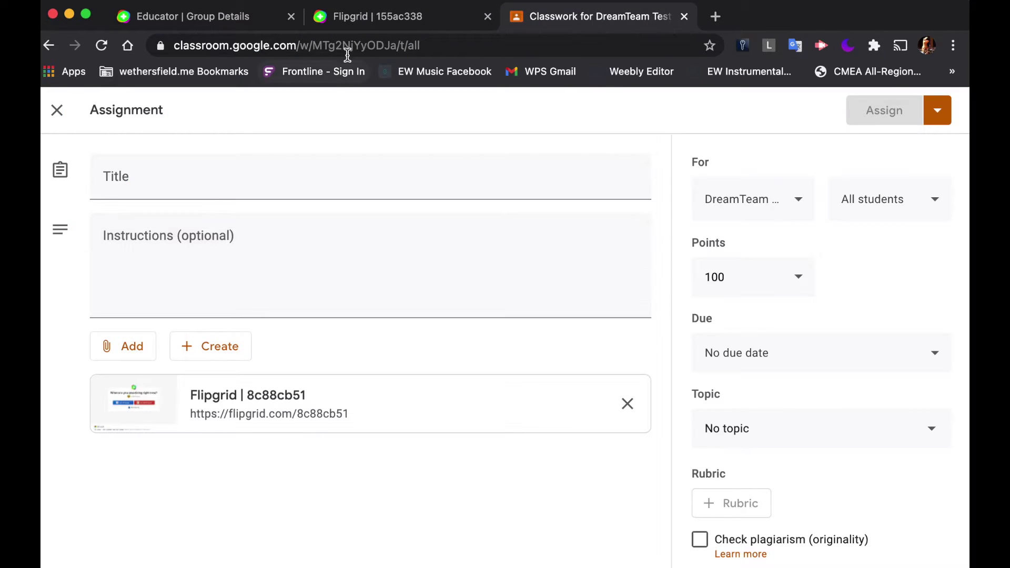
{"action": "left_click", "coordinate": [370, 23]}
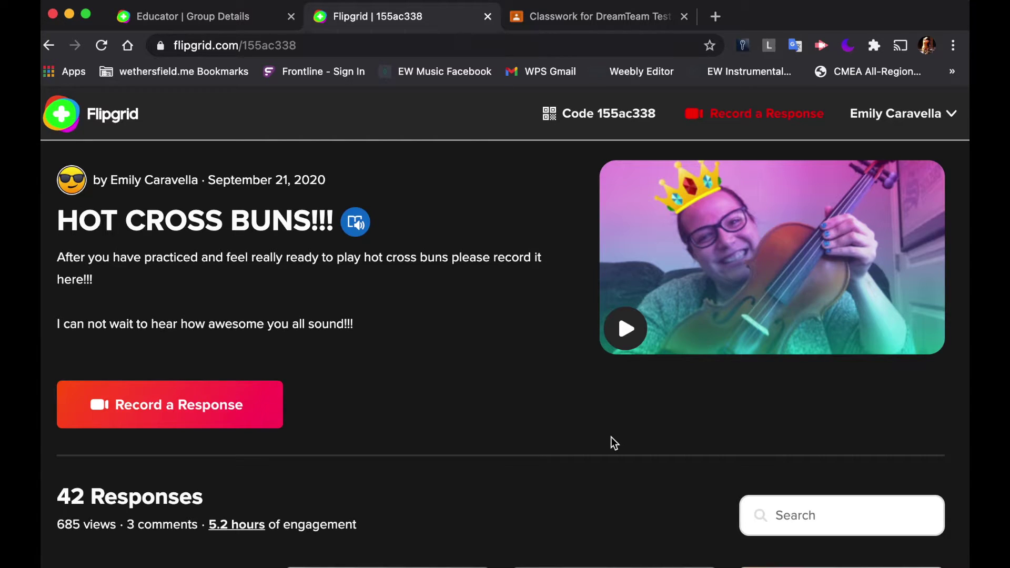
{"action": "left_click", "coordinate": [200, 18]}
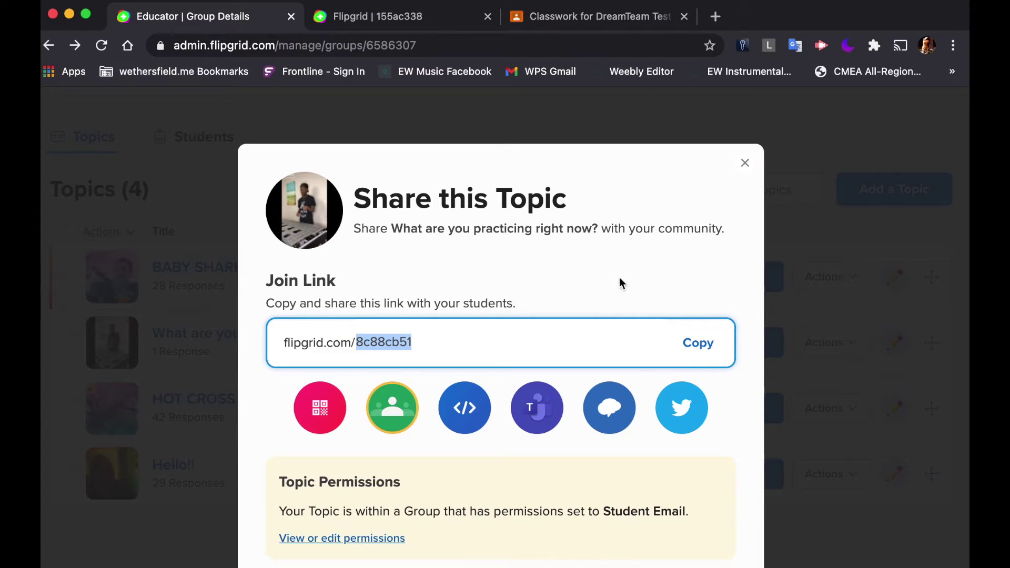
- Close the Share dialog, open the practicing topic, and open the student's response feedback
{"action": "left_click", "coordinate": [745, 163]}
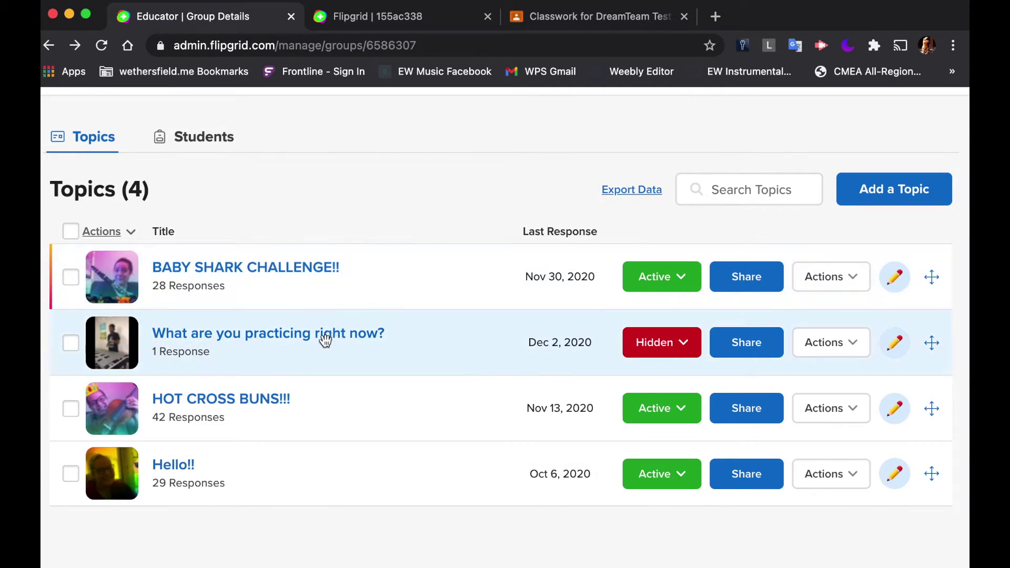
{"action": "left_click", "coordinate": [326, 340]}
{"action": "scroll", "coordinate": [509, 347], "scroll_direction": "down", "scroll_amount": 2}
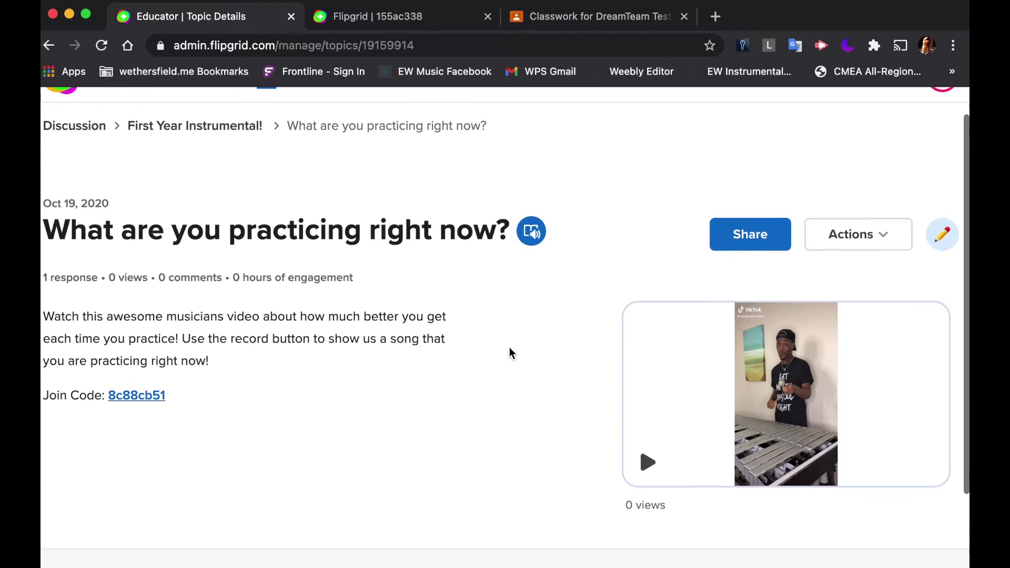
{"action": "scroll", "coordinate": [395, 313], "scroll_direction": "down", "scroll_amount": 5}
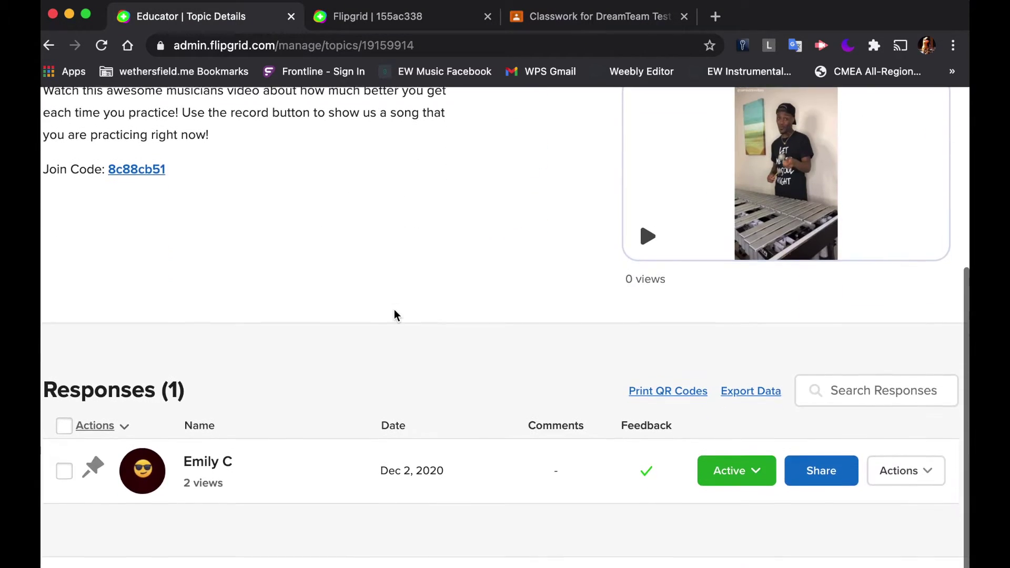
{"action": "left_click", "coordinate": [292, 459]}
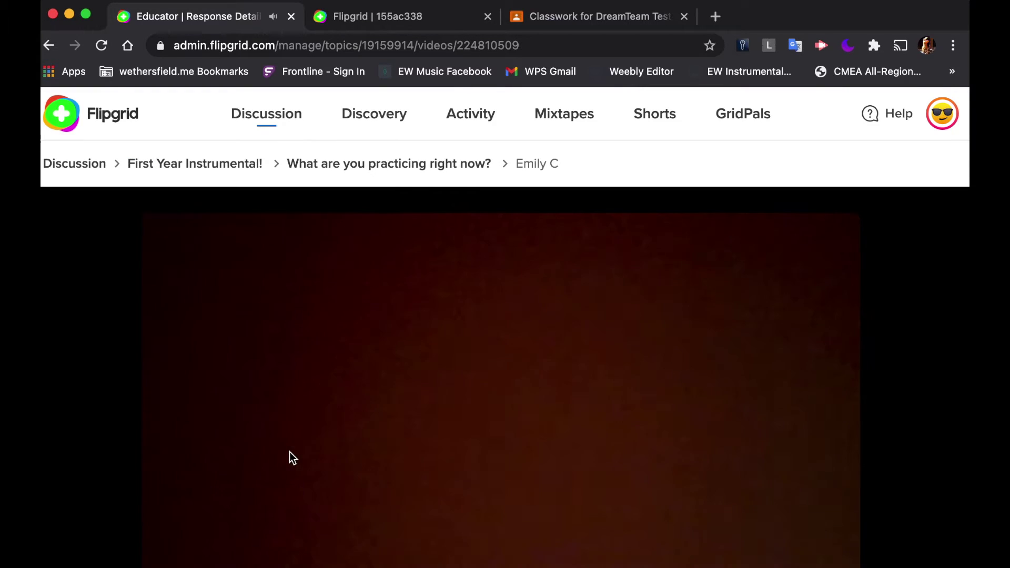
{"action": "scroll", "coordinate": [422, 420], "scroll_direction": "down", "scroll_amount": 10}
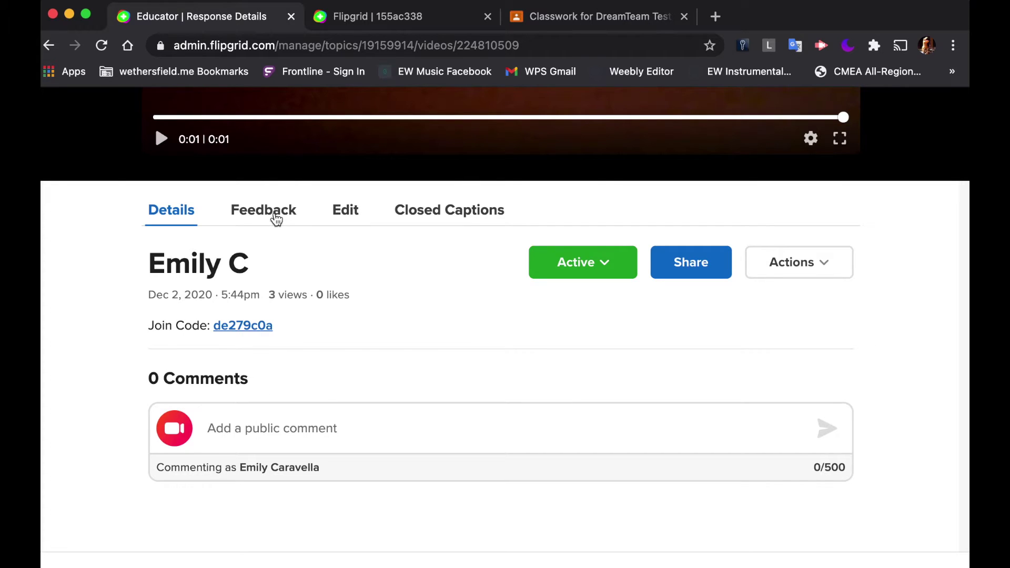
{"action": "left_click", "coordinate": [273, 217]}
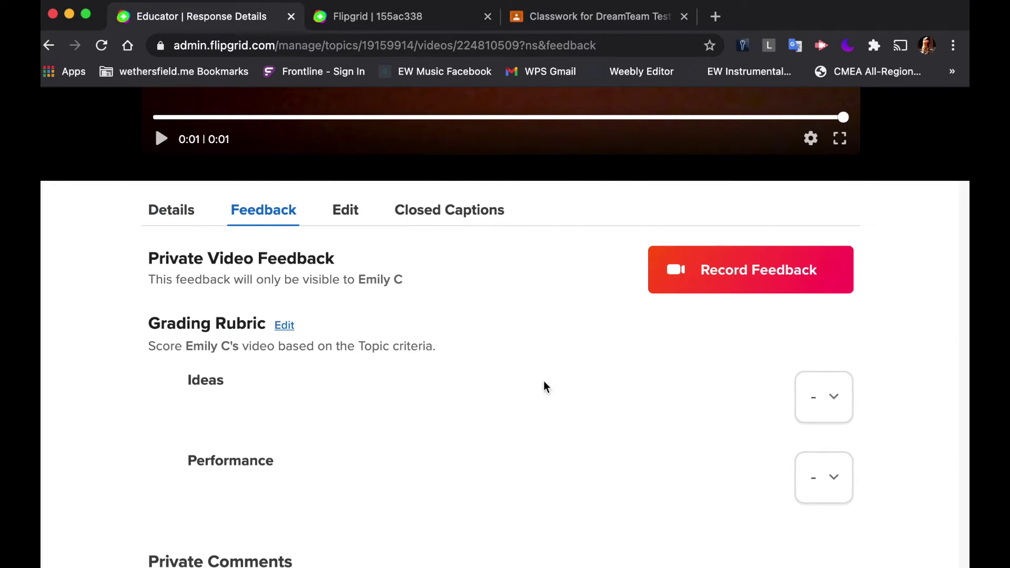
- Leave the Ideas rubric score unchanged and email the private comment 'Great Job!' to the student
{"action": "scroll", "coordinate": [626, 387], "scroll_direction": "down", "scroll_amount": 1}
{"action": "scroll", "coordinate": [627, 387], "scroll_direction": "down", "scroll_amount": 3}
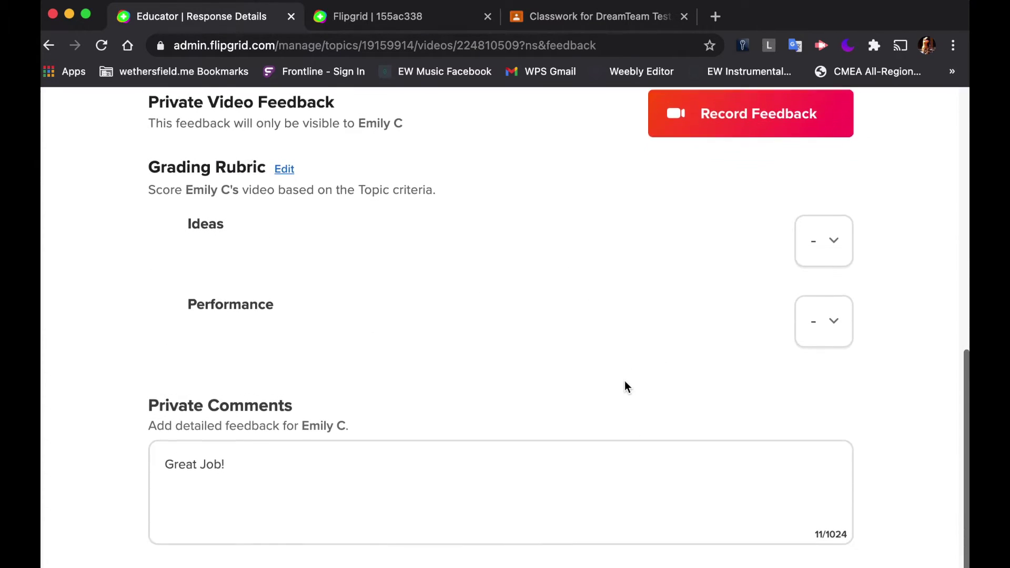
{"action": "left_click", "coordinate": [830, 226]}
{"action": "left_click", "coordinate": [809, 268]}
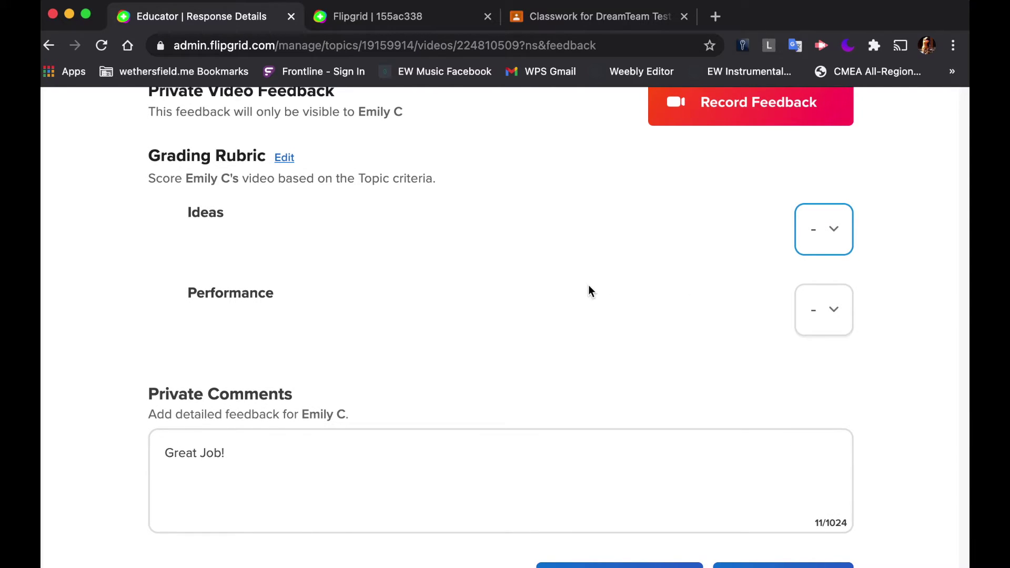
{"action": "scroll", "coordinate": [589, 291], "scroll_direction": "down", "scroll_amount": 3}
{"action": "left_click", "coordinate": [329, 316]}
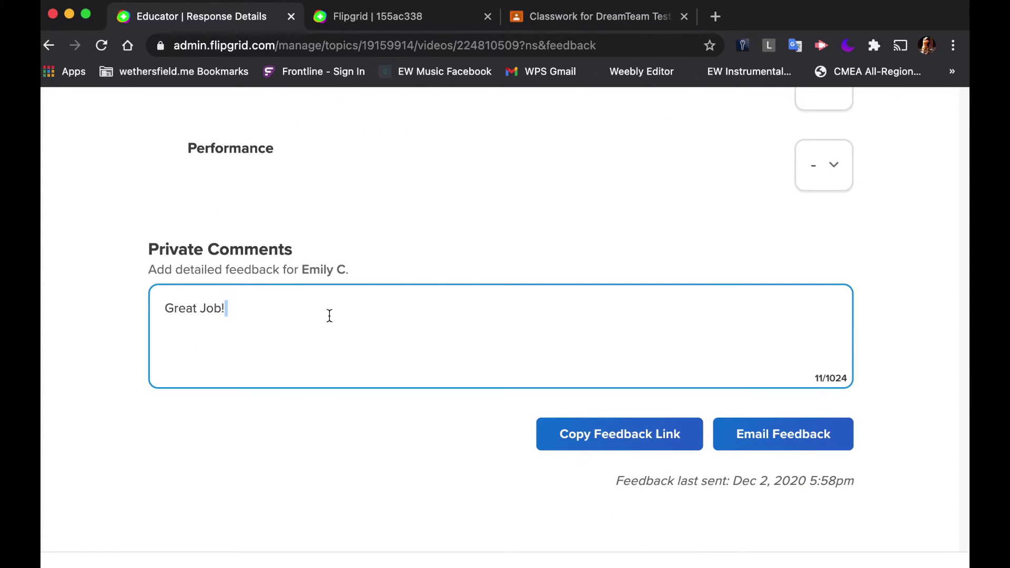
{"action": "left_click", "coordinate": [767, 435]}
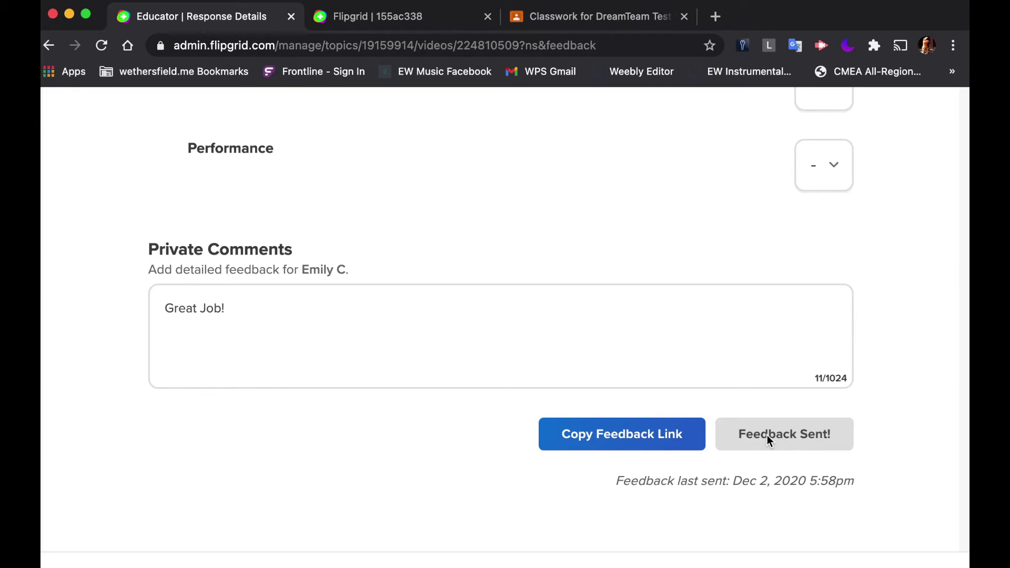
{"action": "left_click", "coordinate": [397, 382]}
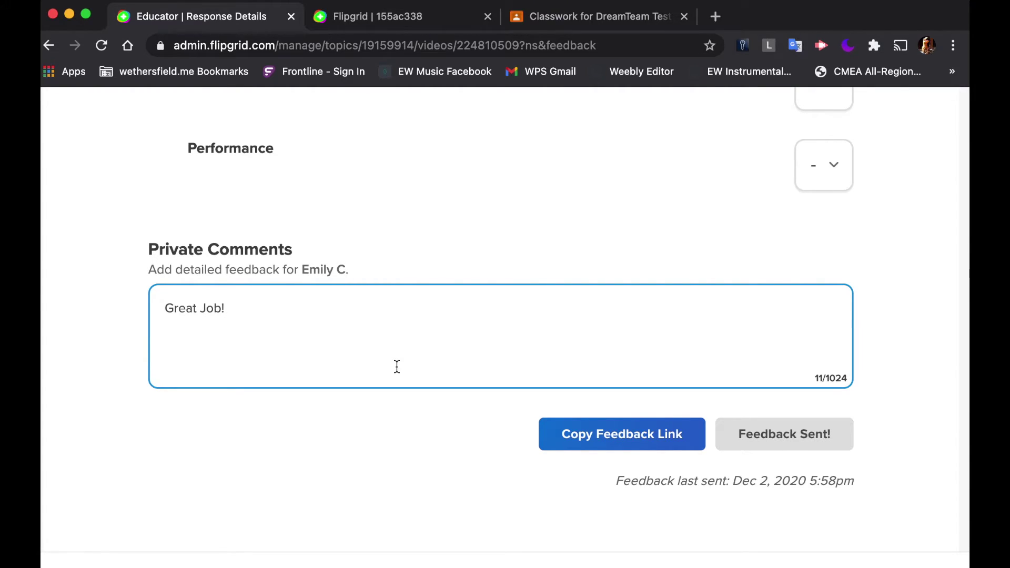
{"action": "scroll", "coordinate": [397, 367], "scroll_direction": "up", "scroll_amount": 15}
- Go back via the breadcrumb to the 'What are you practicing right now?' Topic Details page and review it
{"action": "scroll", "coordinate": [397, 367], "scroll_direction": "up", "scroll_amount": 3}
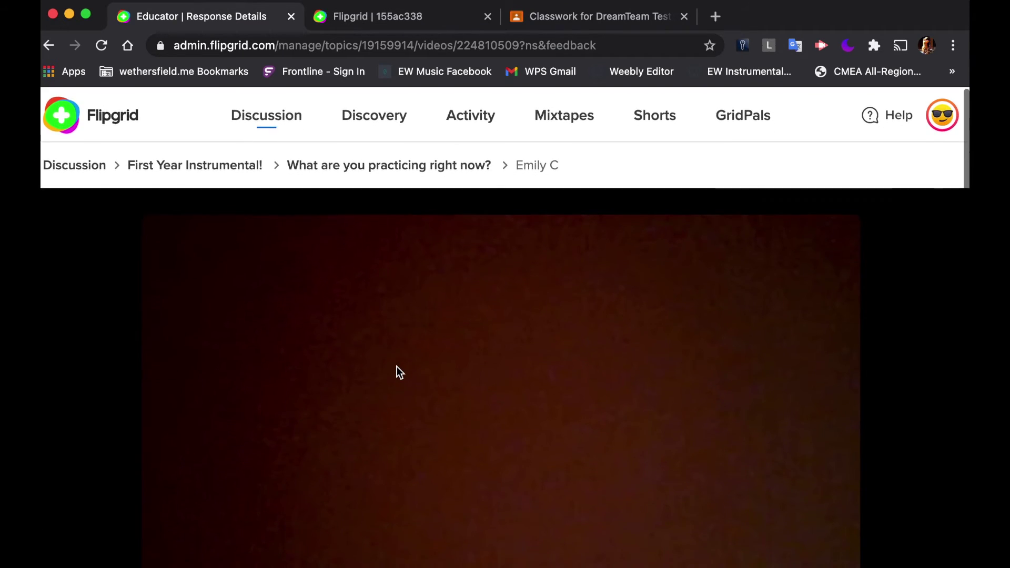
{"action": "scroll", "coordinate": [397, 367], "scroll_direction": "down", "scroll_amount": 15}
{"action": "scroll", "coordinate": [384, 348], "scroll_direction": "up", "scroll_amount": 15}
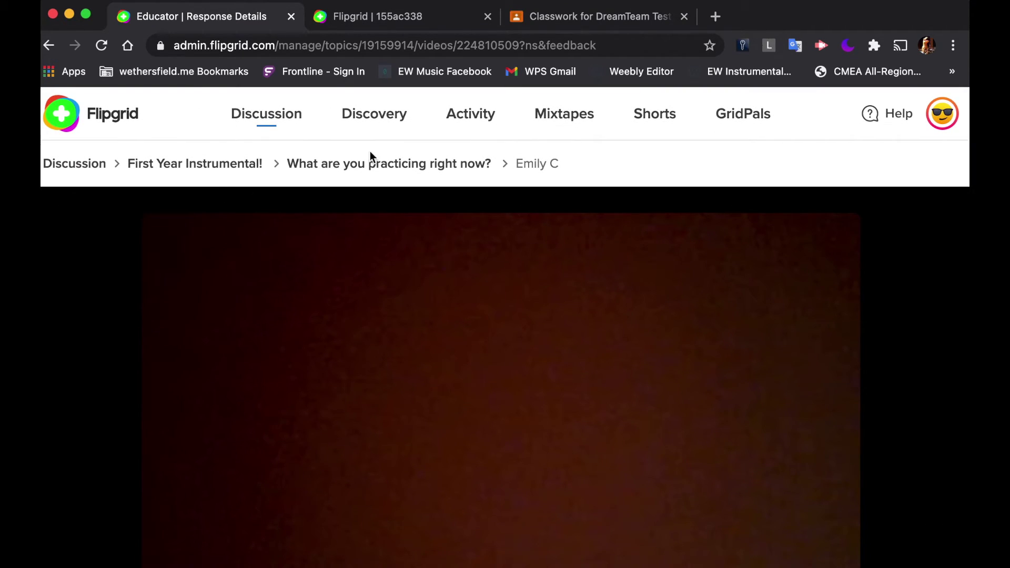
{"action": "left_click", "coordinate": [375, 165]}
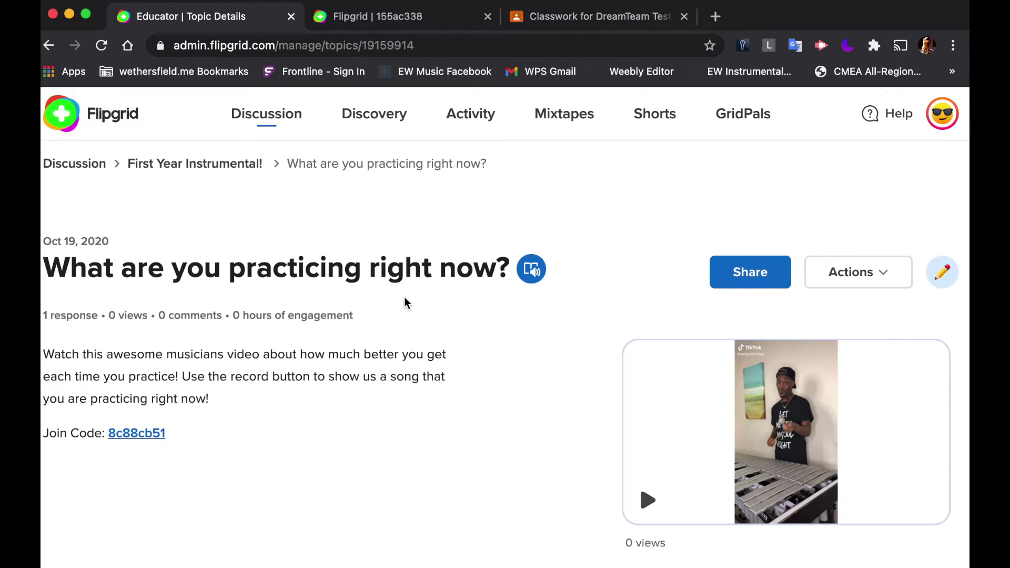
{"action": "scroll", "coordinate": [463, 342], "scroll_direction": "down", "scroll_amount": 5}
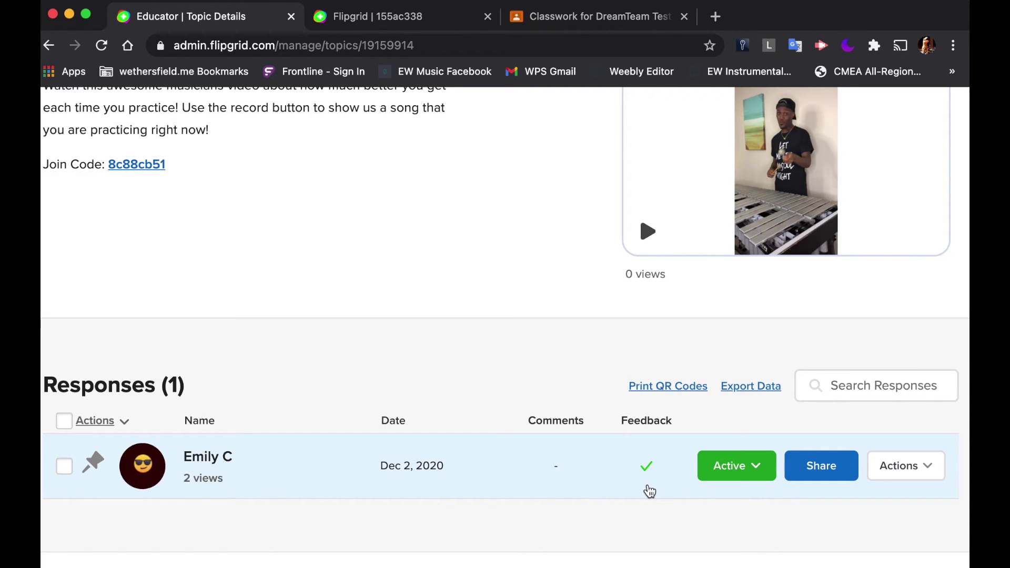
{"action": "scroll", "coordinate": [351, 363], "scroll_direction": "up", "scroll_amount": 5}
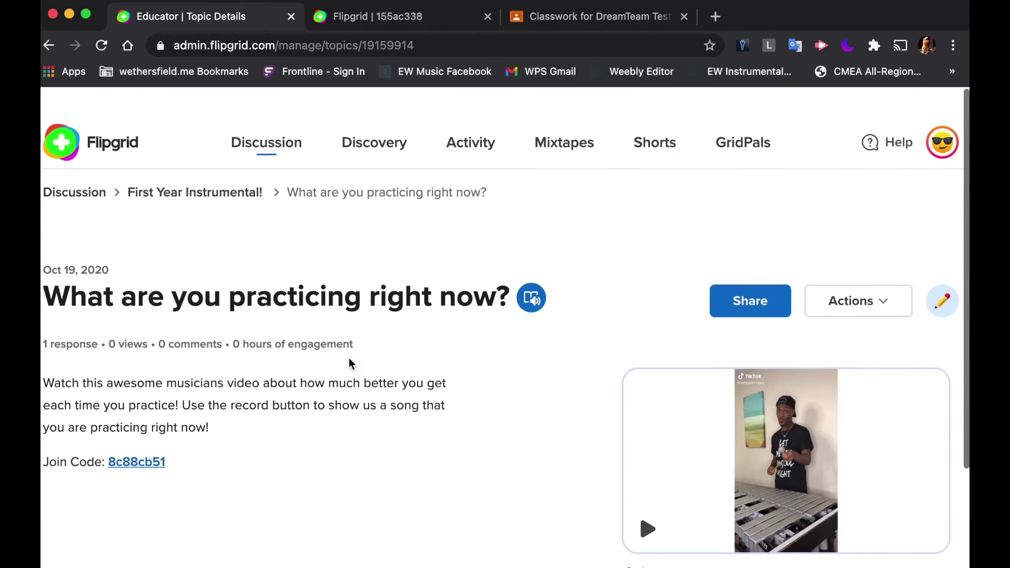
{"action": "left_click", "coordinate": [384, 21]}
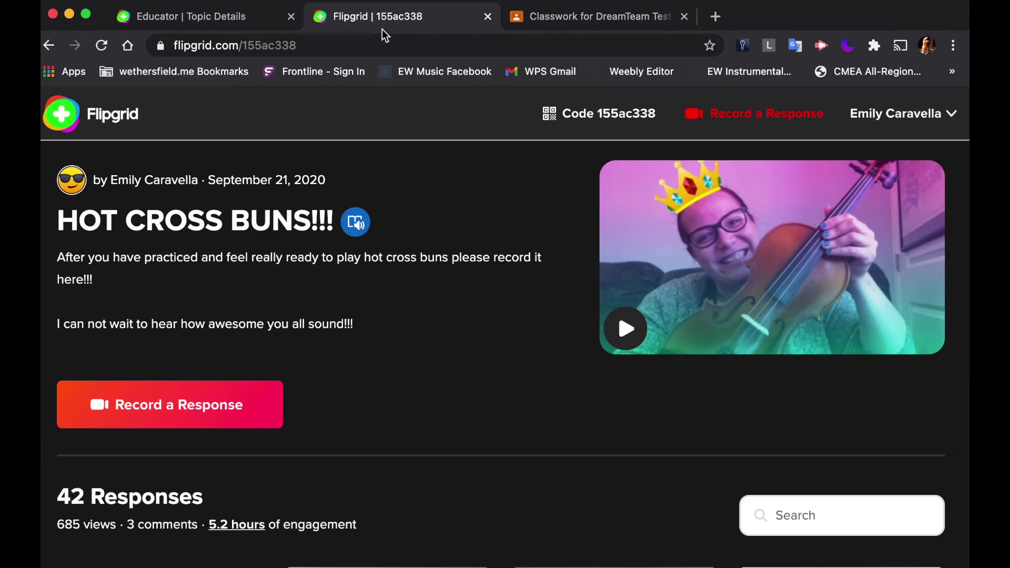